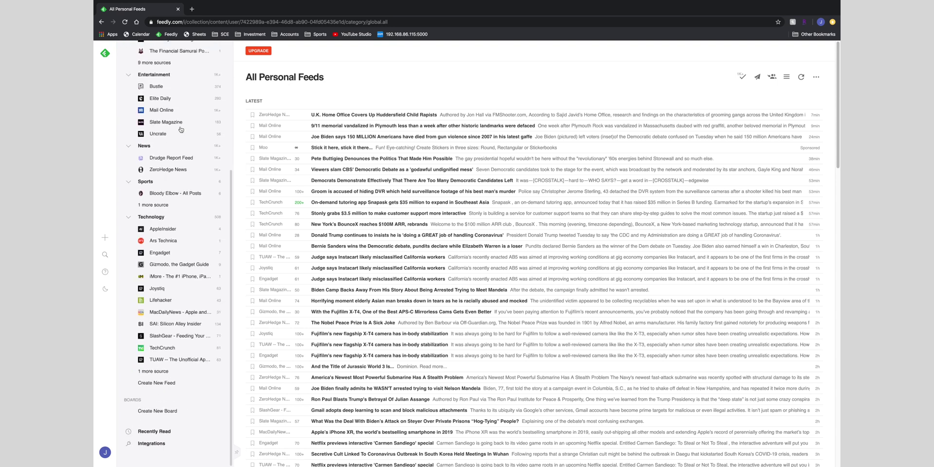
- Look through the subscribed feed categories, collapsing and re-expanding the Blogs category
scroll(180, 129, up, 4)
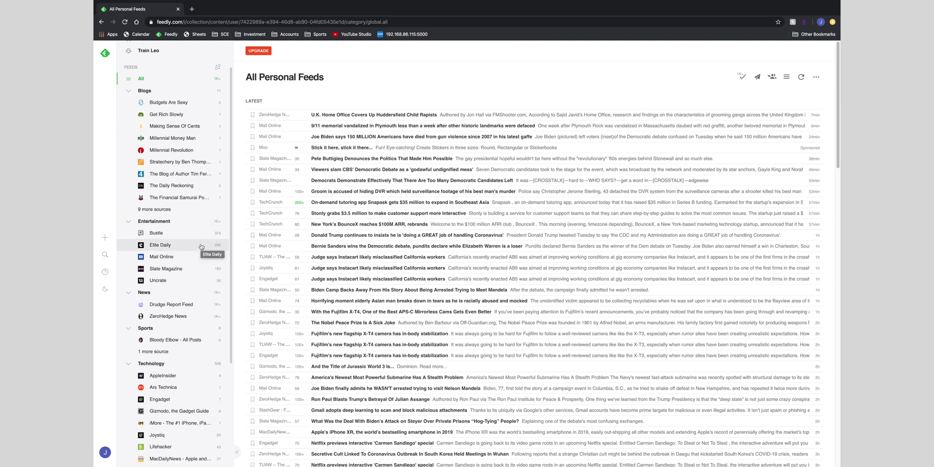
click(129, 91)
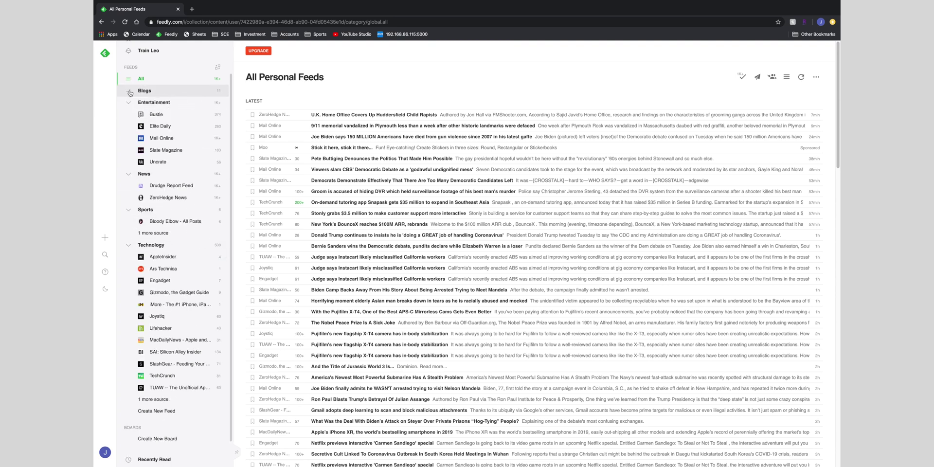
click(129, 92)
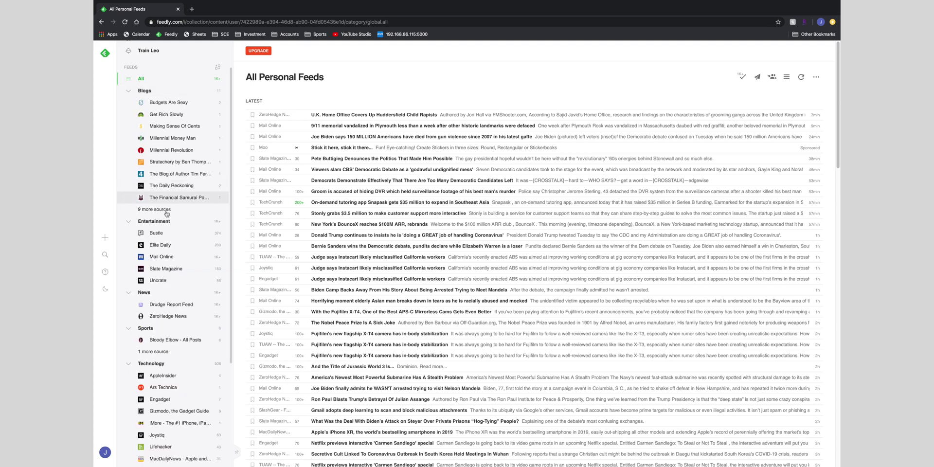
scroll(156, 293, down, 2)
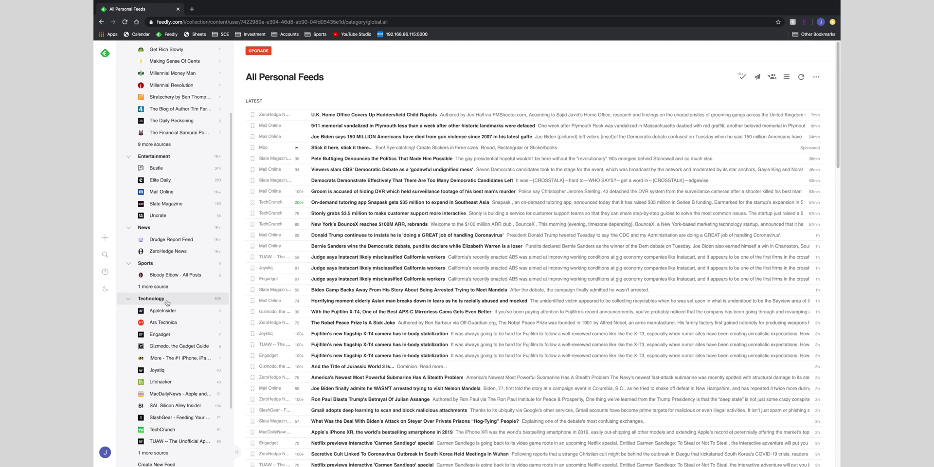
scroll(172, 115, up, 3)
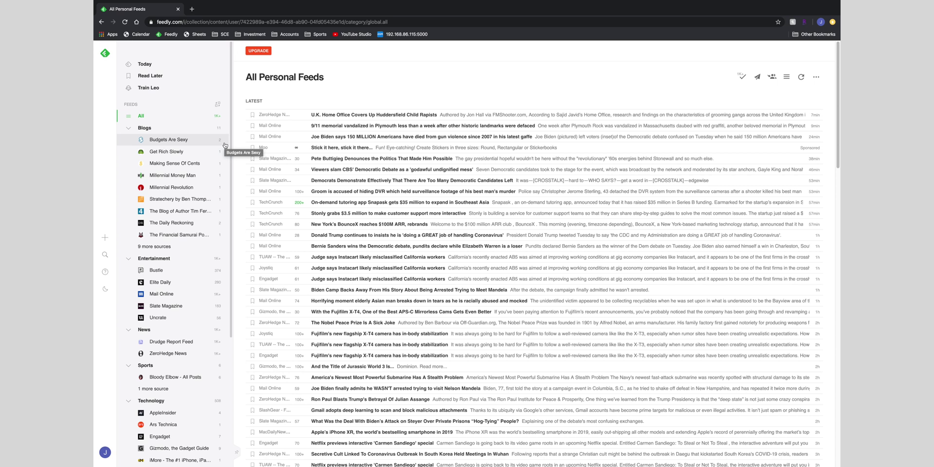
- Open the Blogs category and mark all of its articles as read
click(202, 128)
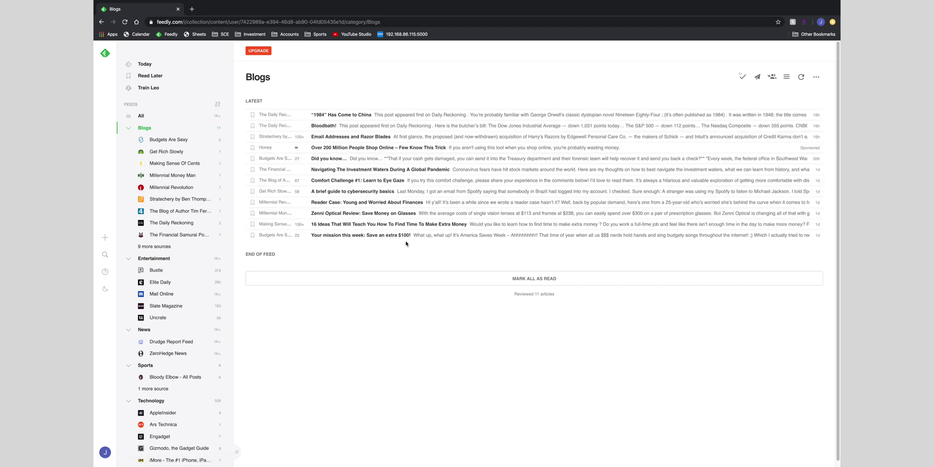
click(742, 79)
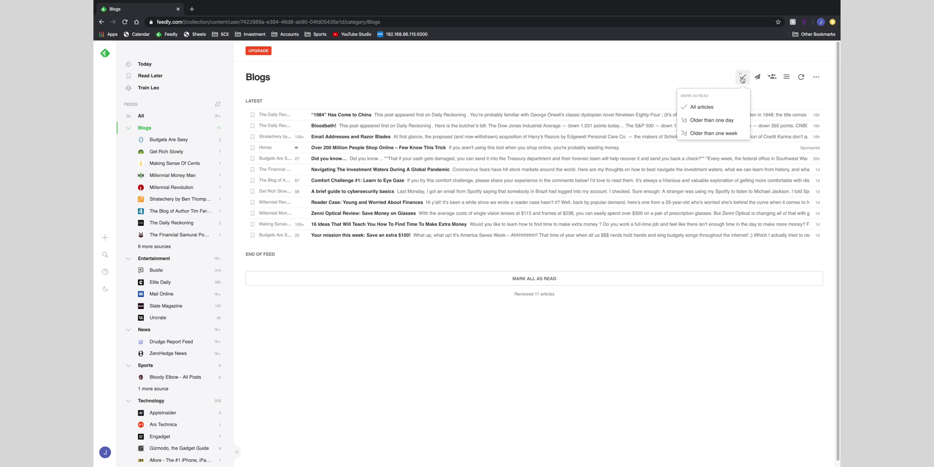
click(702, 107)
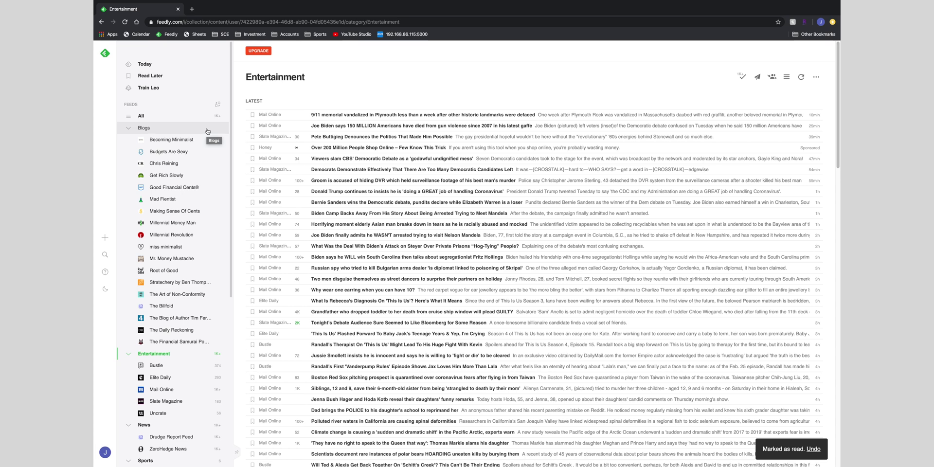
- Show all personal feeds and expand the ZeroHedge article "Hong Kong Embraces Helicopter Money - Govt Gives Every Adult Citizen HK$10,000"
click(181, 117)
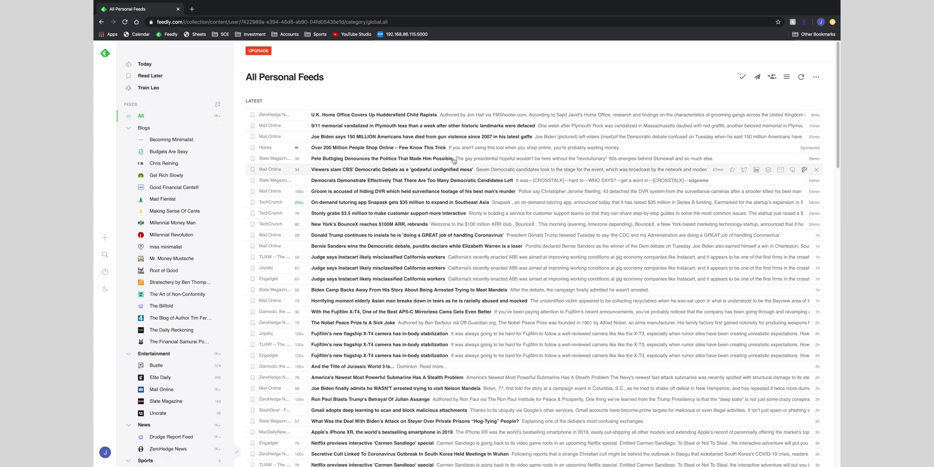
scroll(469, 204, down, 6)
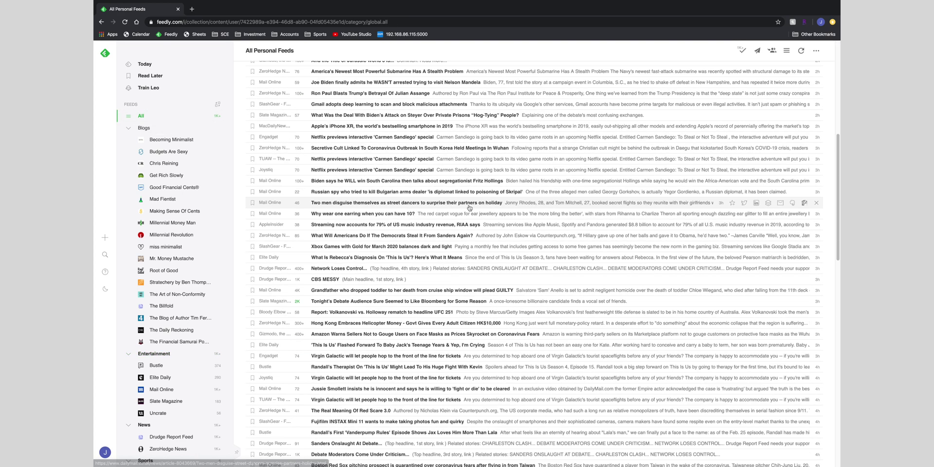
scroll(469, 208, down, 3)
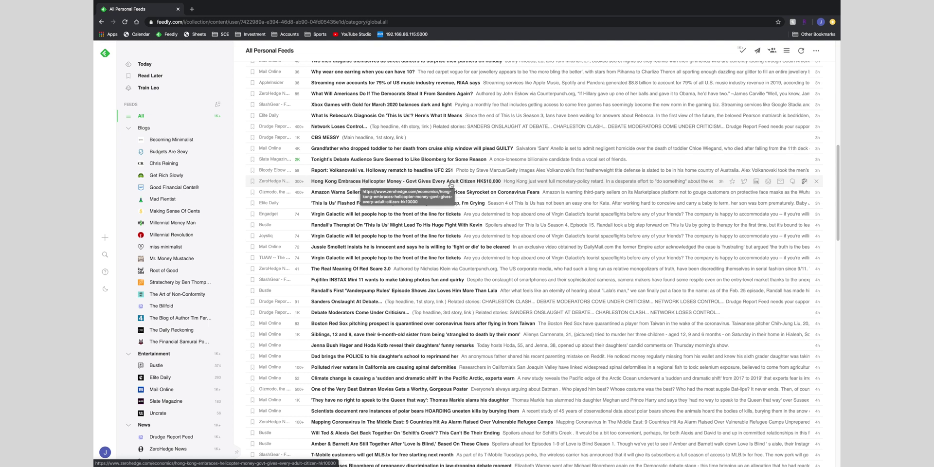
click(533, 181)
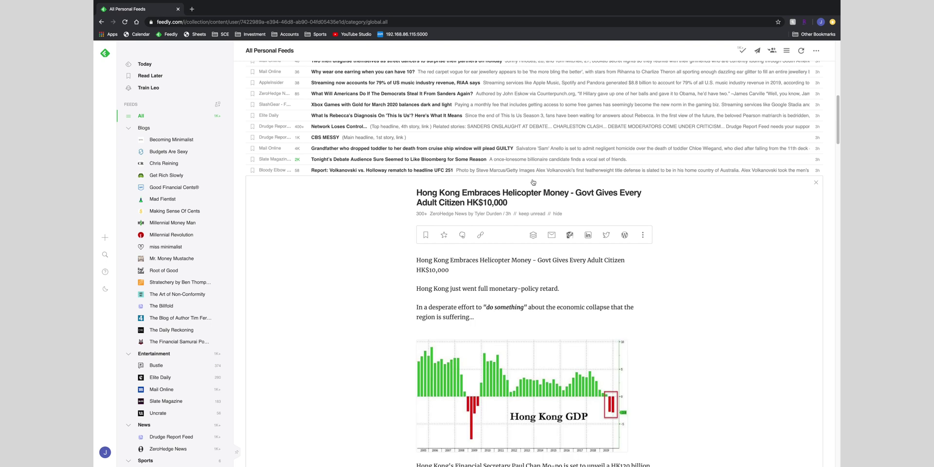
- Read through the expanded Hong Kong article down to its end and return to its headline
scroll(683, 361, down, 4)
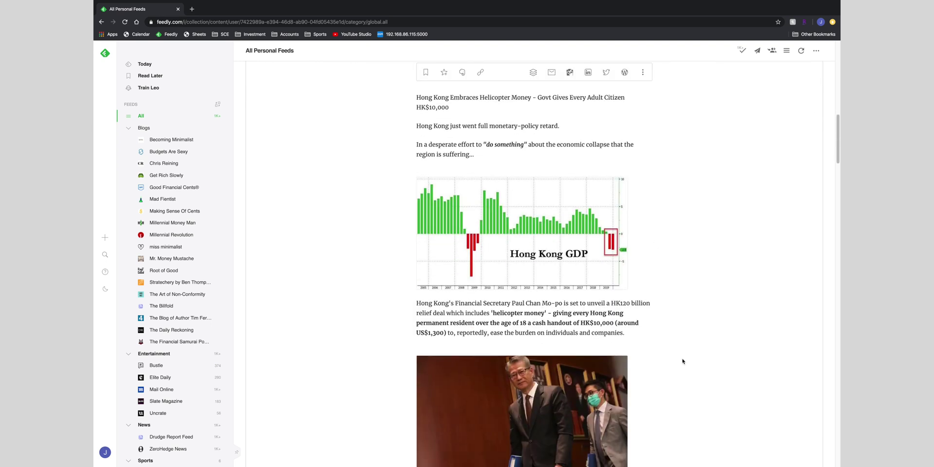
scroll(683, 361, up, 2)
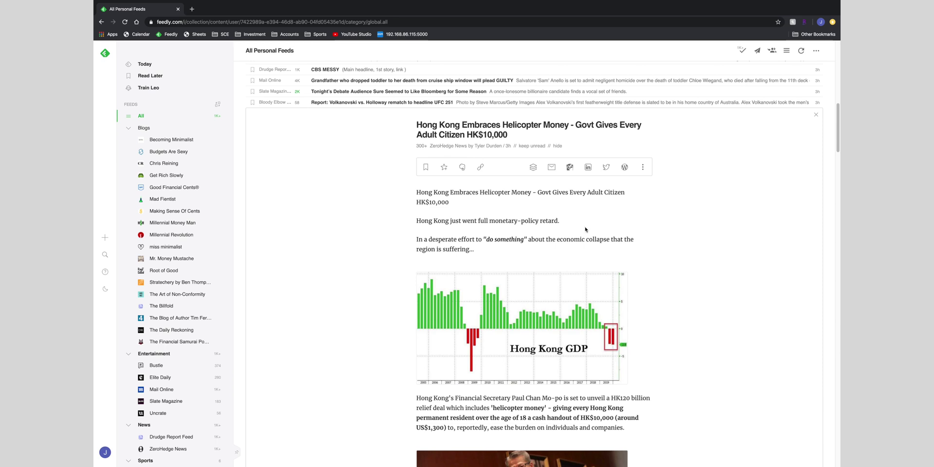
scroll(584, 228, down, 5)
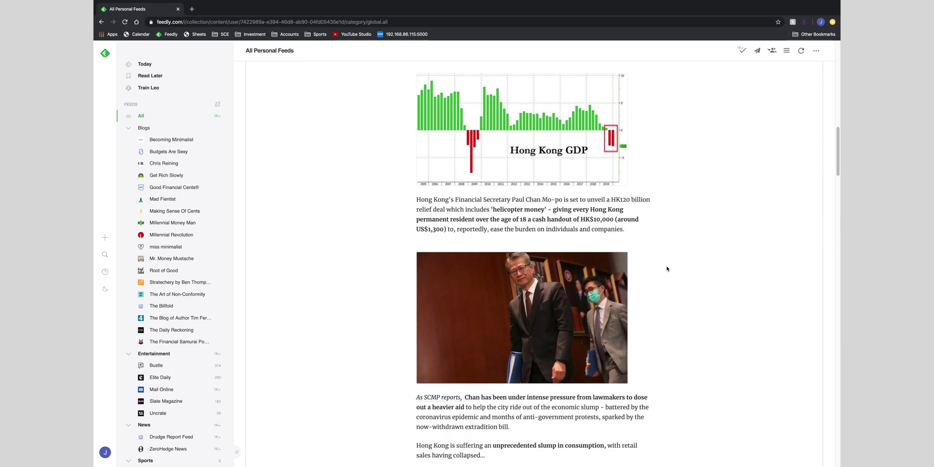
scroll(666, 268, down, 4)
scroll(666, 268, down, 4)
scroll(666, 268, down, 15)
scroll(666, 269, down, 8)
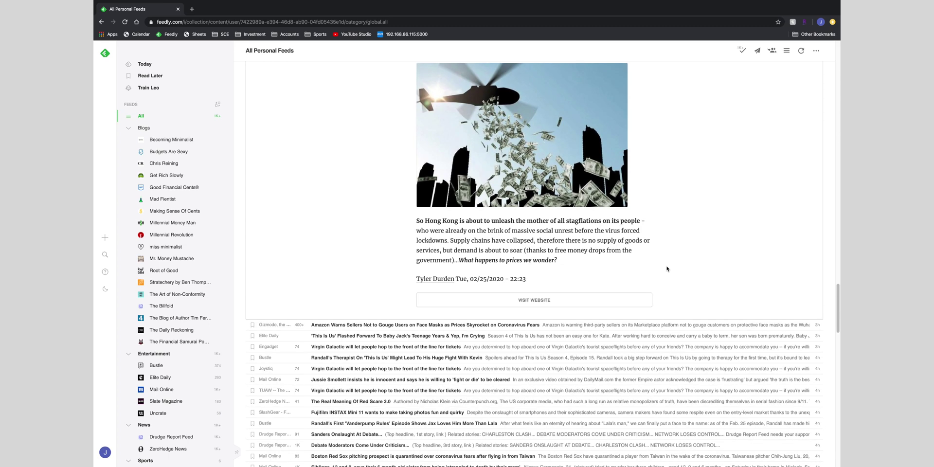
scroll(666, 269, up, 20)
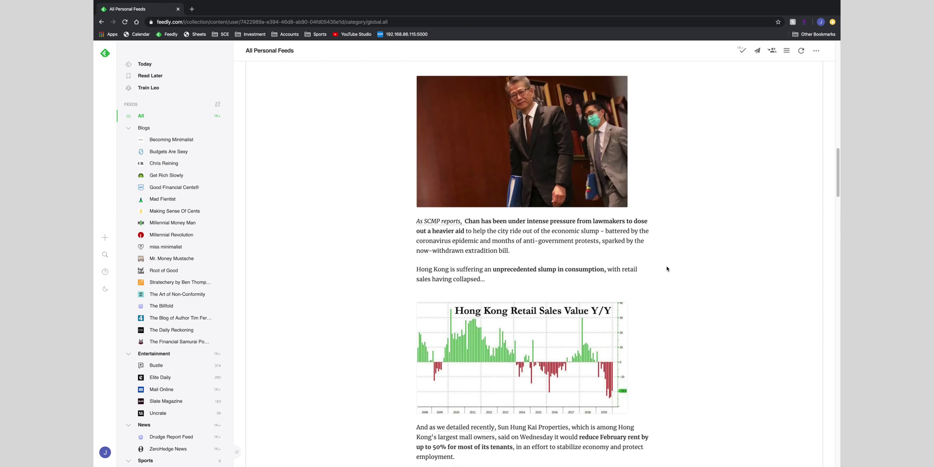
scroll(667, 269, up, 9)
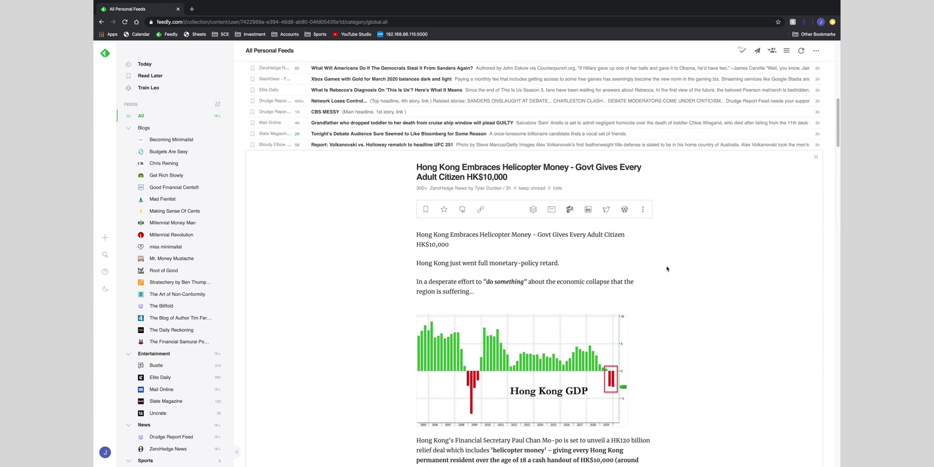
scroll(666, 268, down, 1)
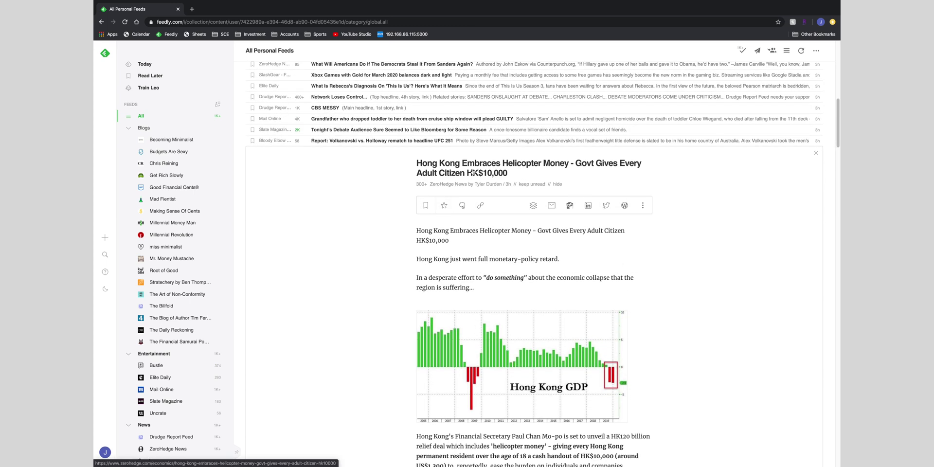
- View the Hong Kong article on its original website in a new tab, and close that tab
click(473, 169)
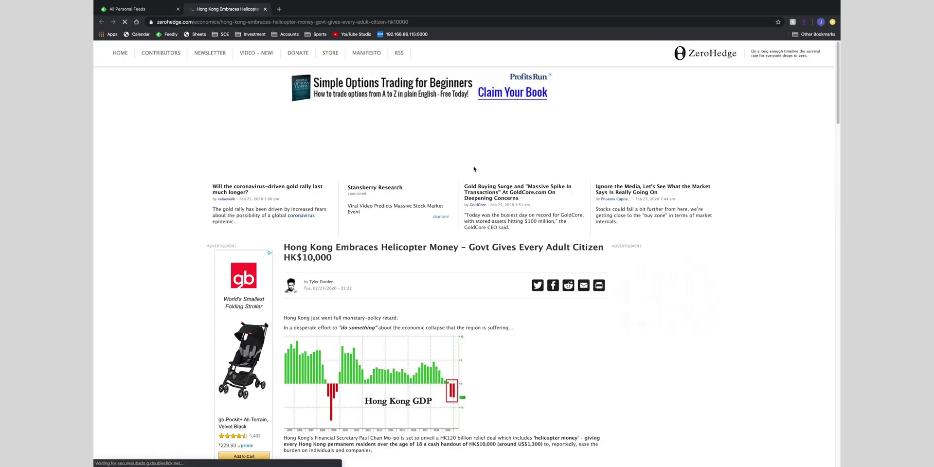
scroll(477, 175, down, 5)
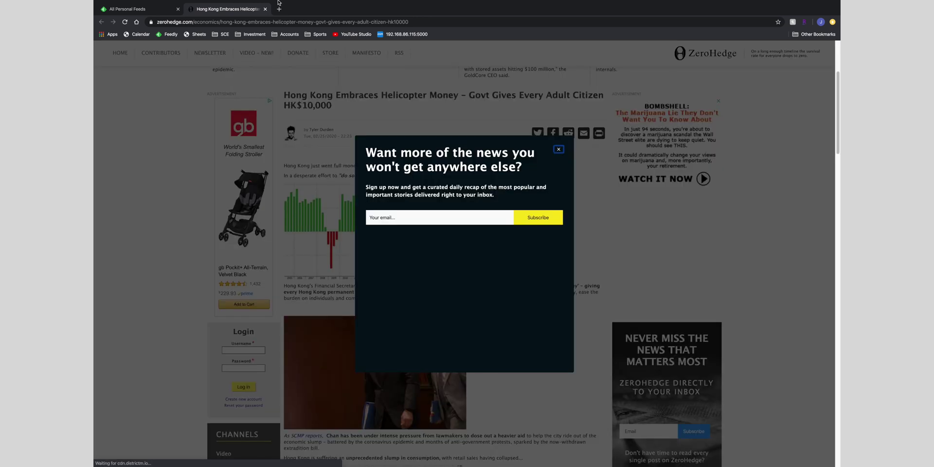
click(265, 26)
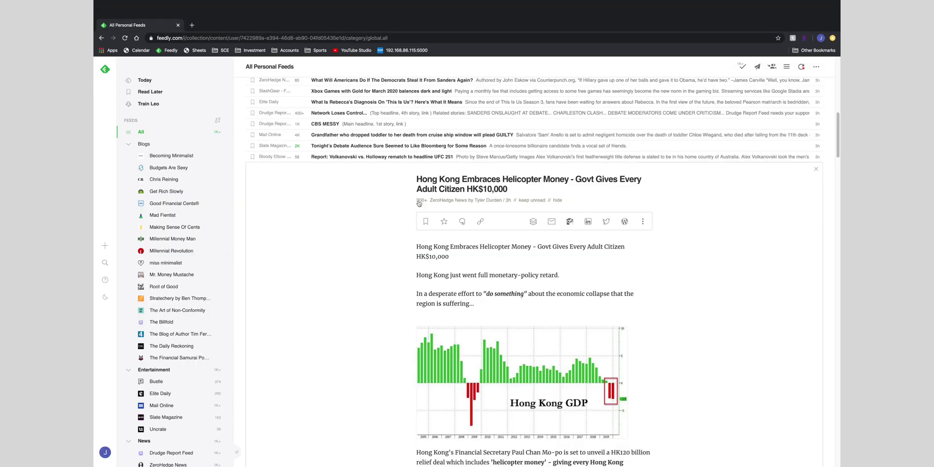
- Open the Technology category and look through its latest headlines
scroll(232, 272, down, 5)
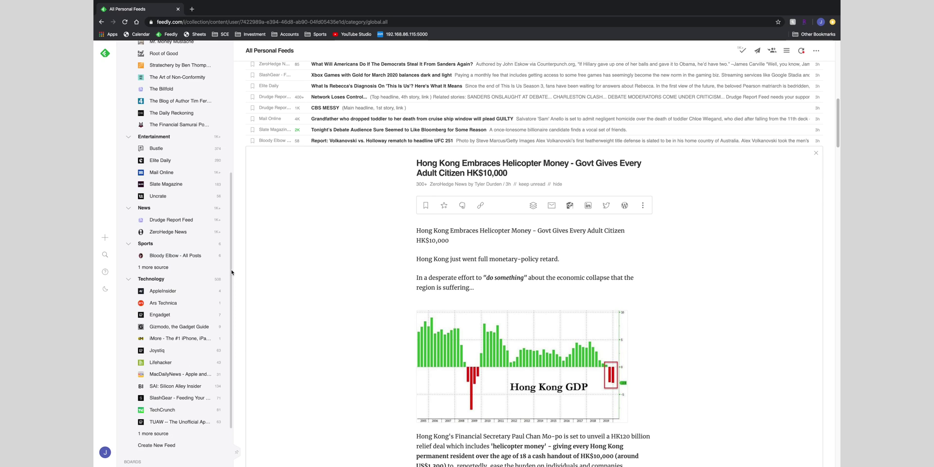
click(163, 281)
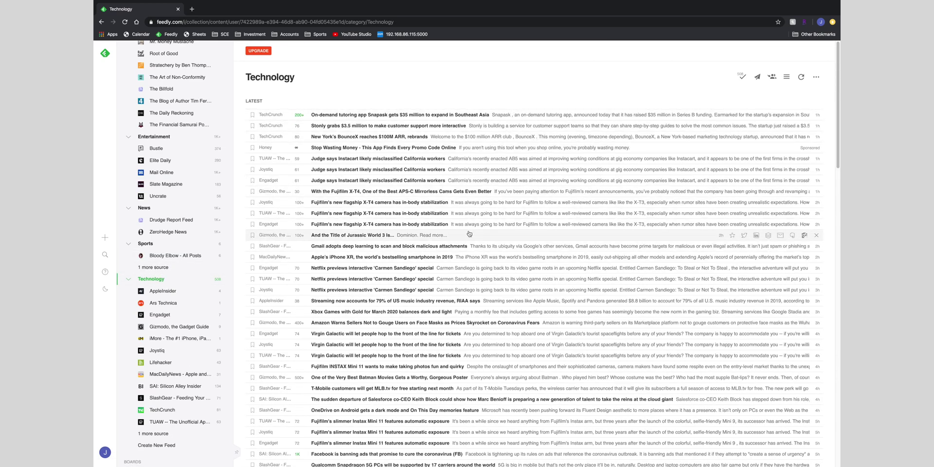
scroll(409, 159, down, 3)
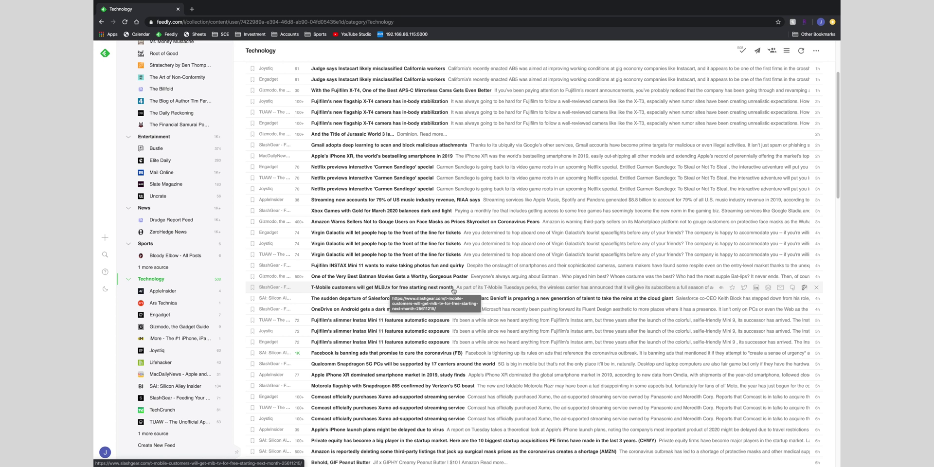
scroll(516, 288, down, 2)
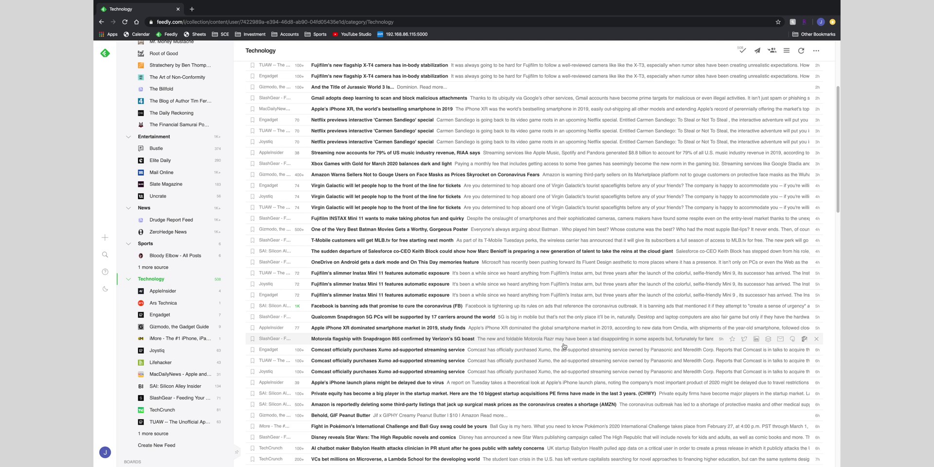
scroll(564, 346, up, 5)
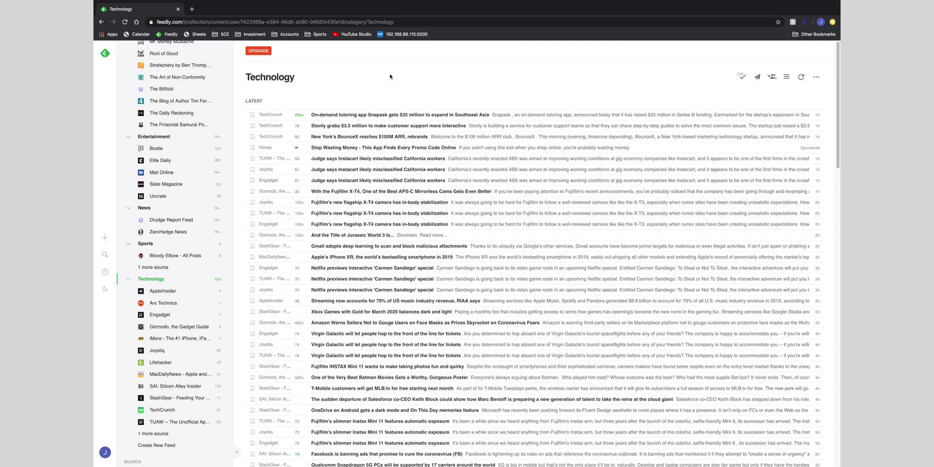
click(106, 238)
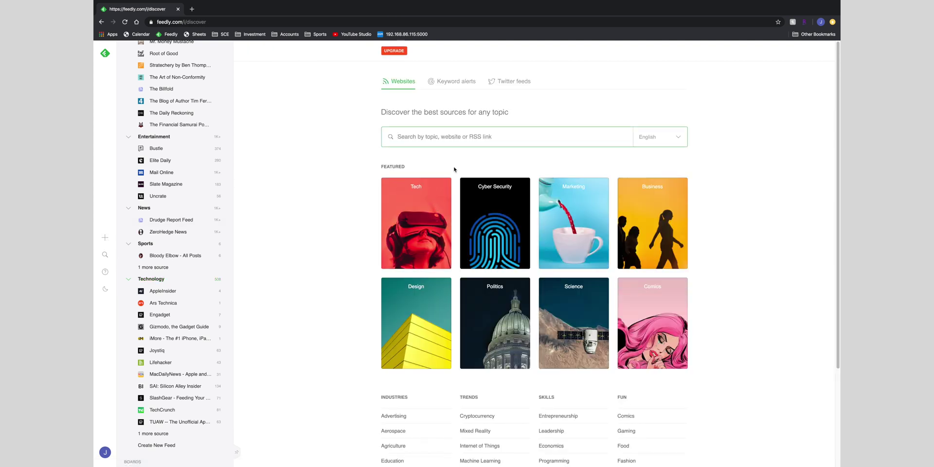
text(espn)
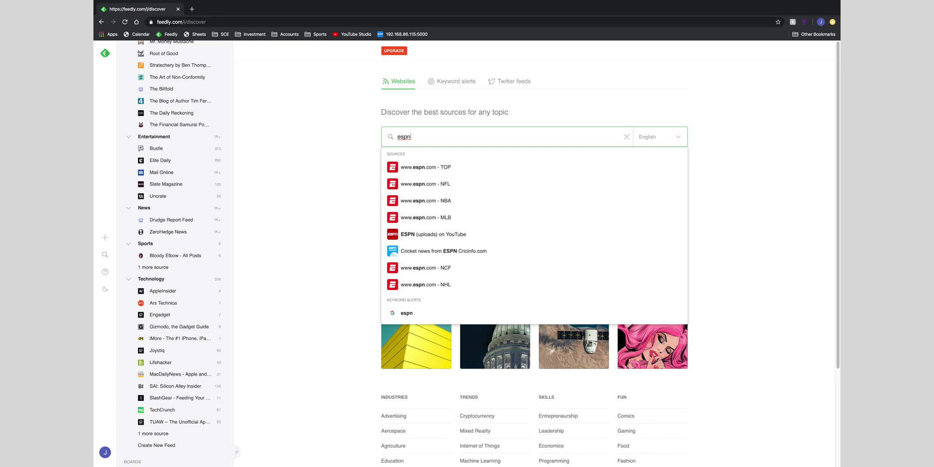
click(448, 168)
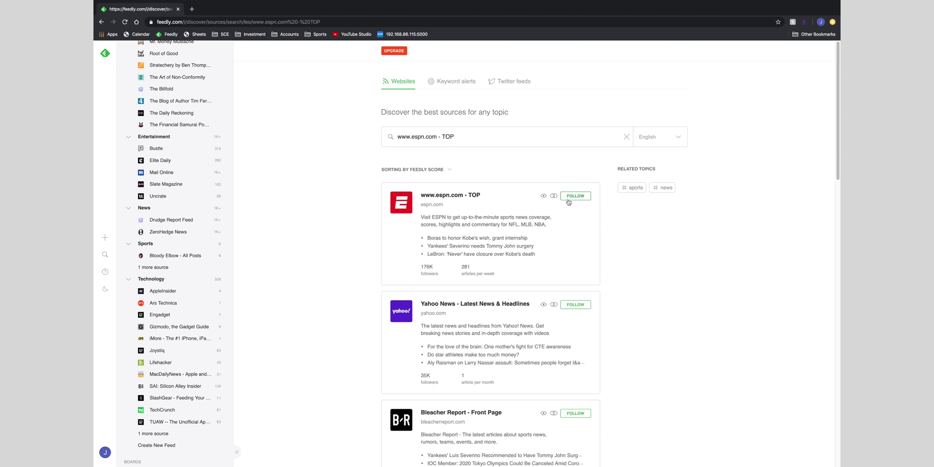
click(472, 195)
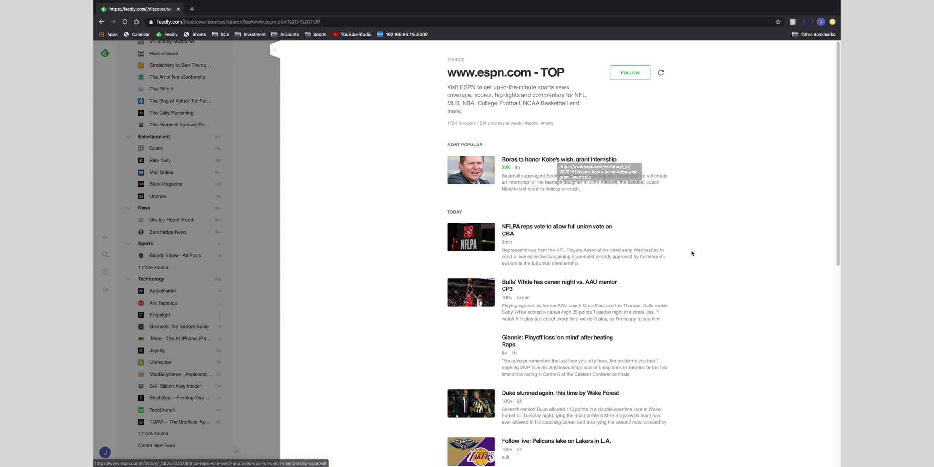
scroll(692, 253, down, 3)
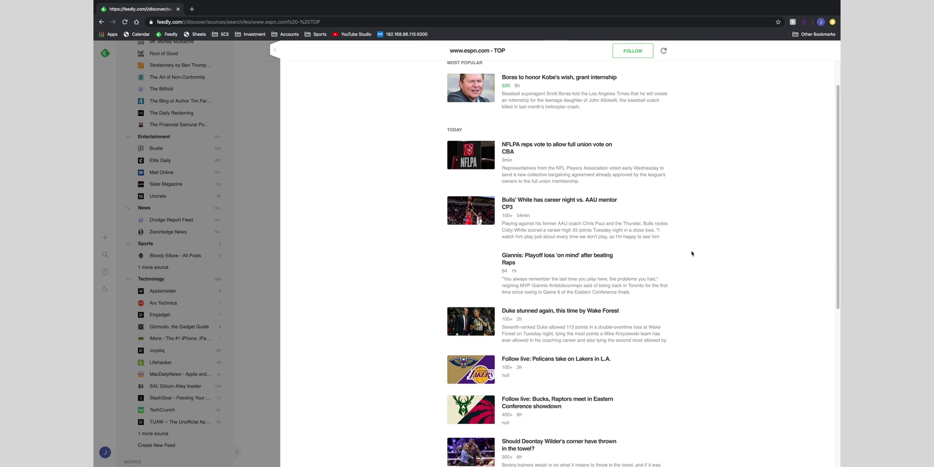
scroll(691, 254, down, 2)
scroll(692, 253, down, 3)
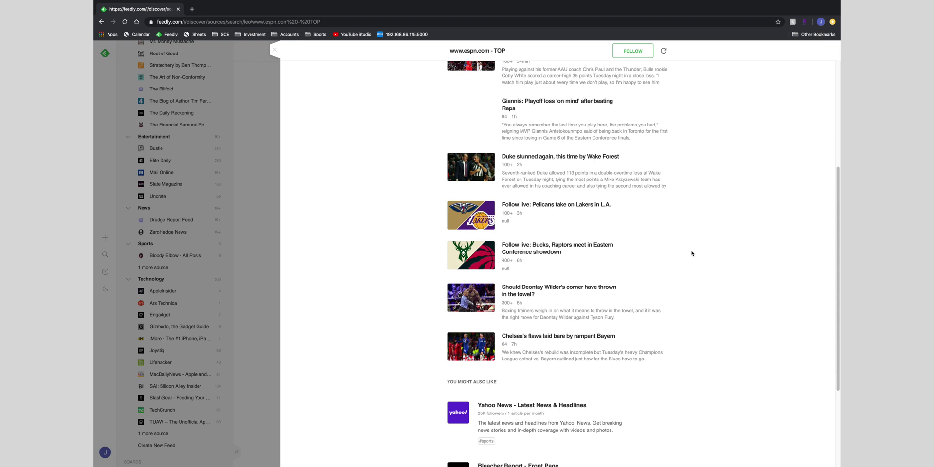
scroll(692, 253, up, 8)
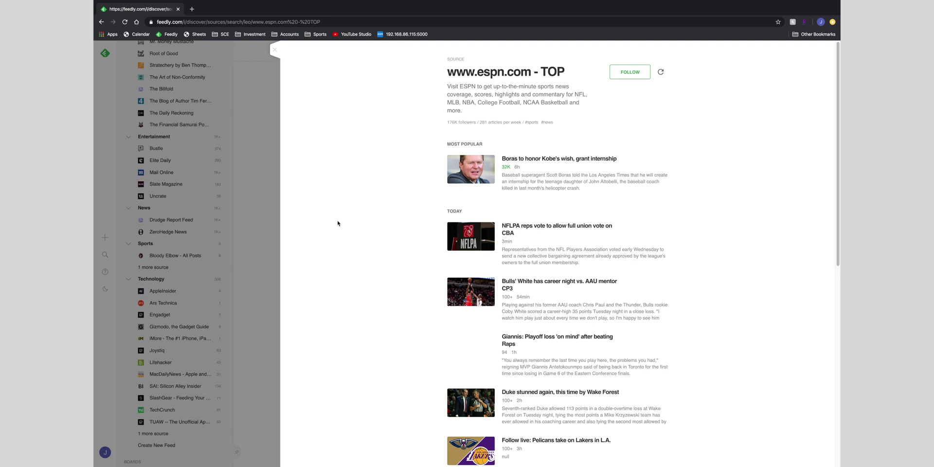
click(257, 171)
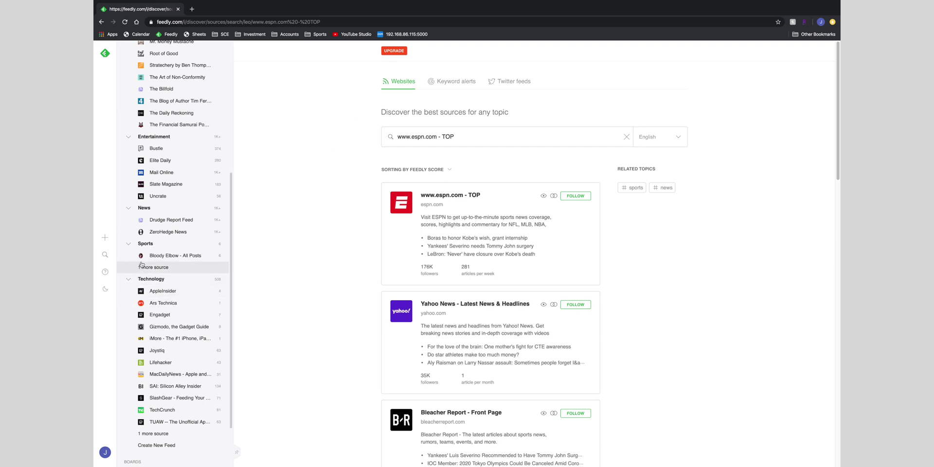
- Open the Drudge Report Feed in the News category and look through its latest headlines
scroll(165, 249, up, 5)
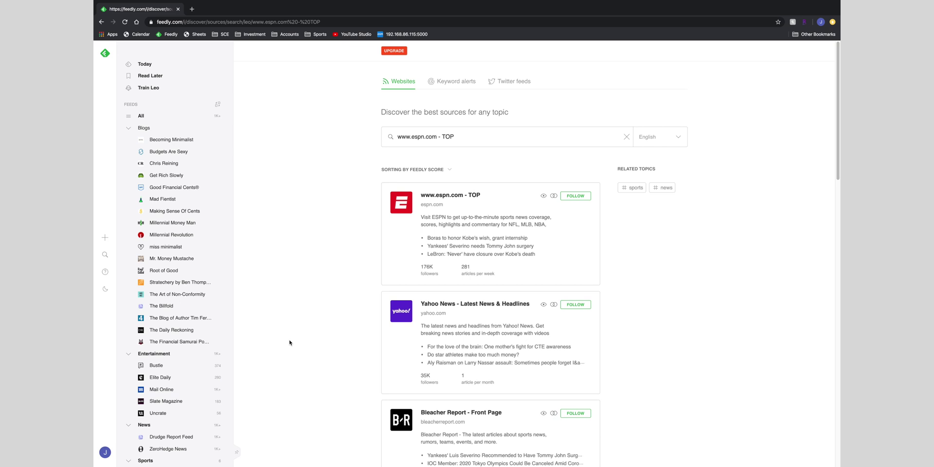
scroll(290, 342, down, 5)
scroll(189, 285, down, 3)
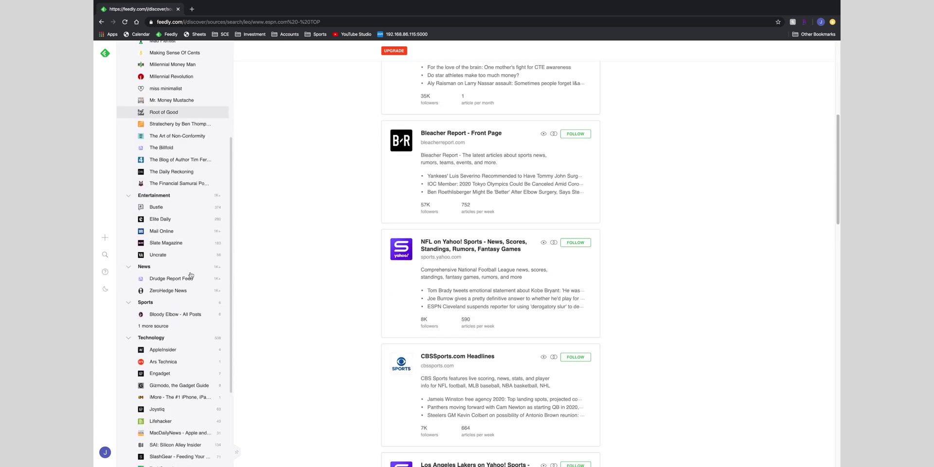
scroll(190, 275, down, 1)
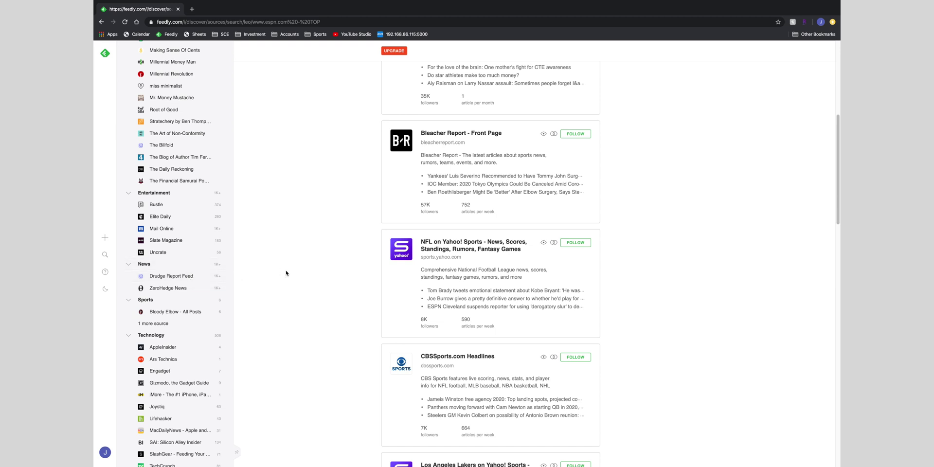
click(203, 281)
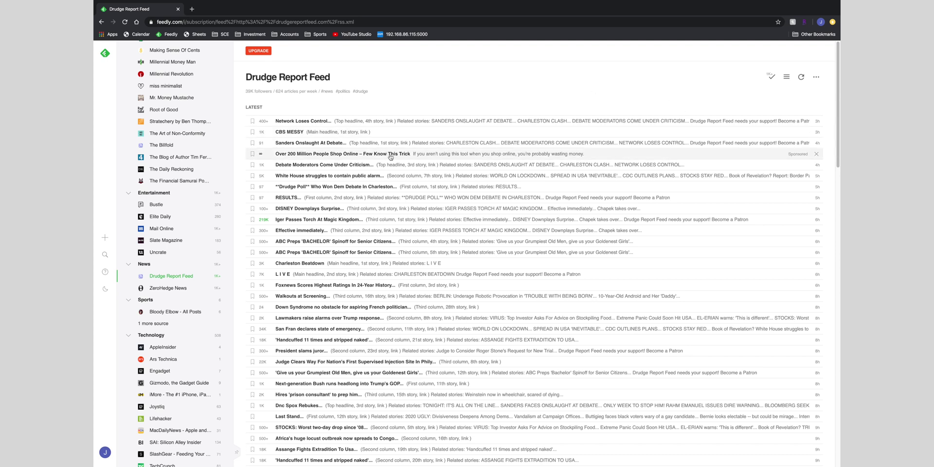
scroll(391, 160, down, 1)
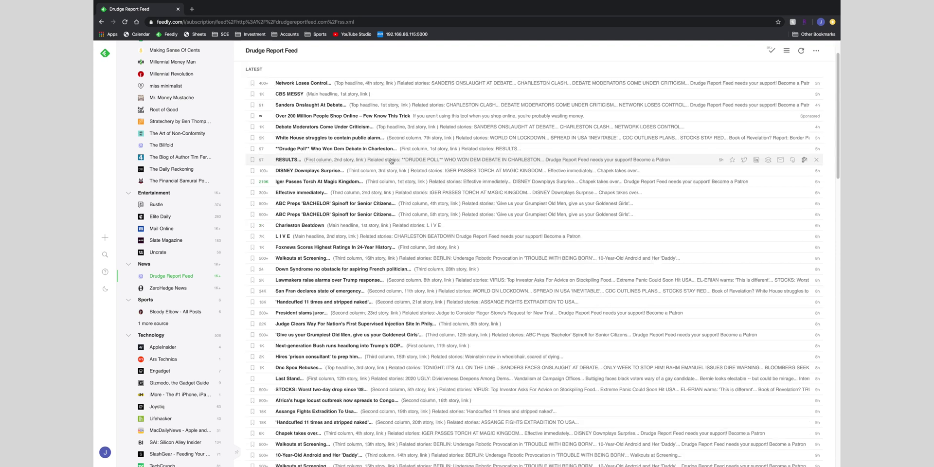
scroll(391, 161, down, 2)
scroll(391, 161, down, 1)
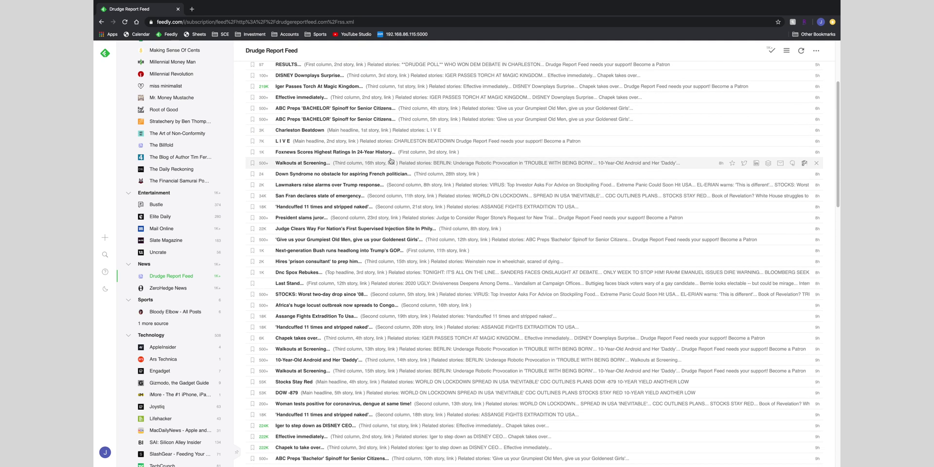
scroll(391, 161, up, 4)
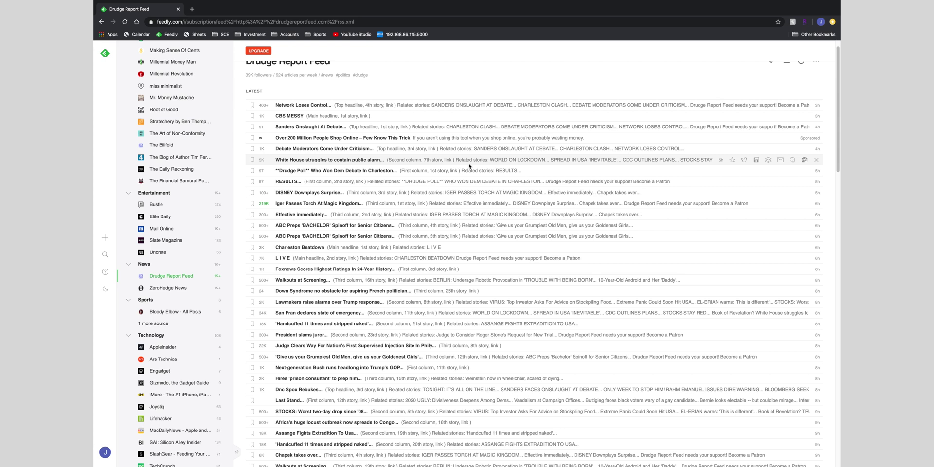
scroll(469, 166, up, 1)
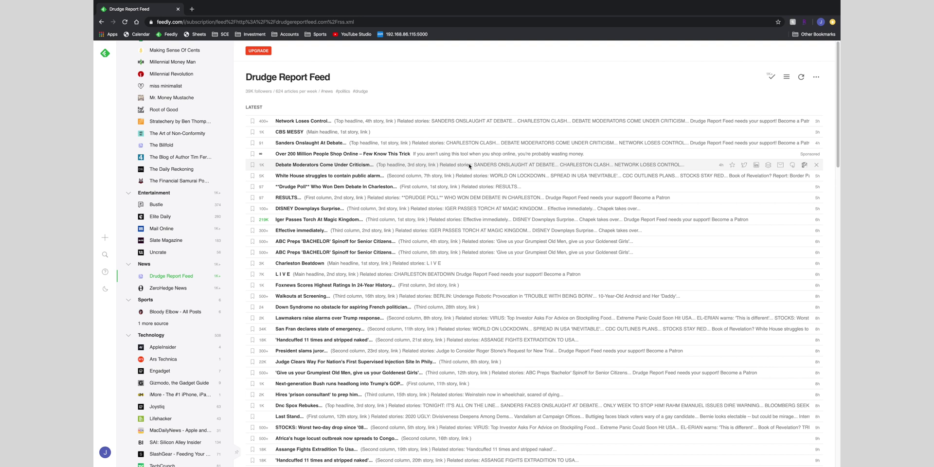
scroll(469, 166, down, 3)
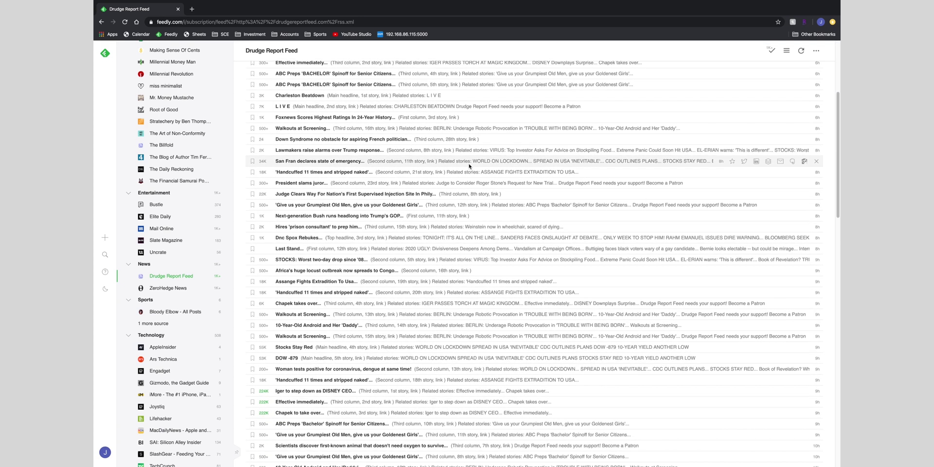